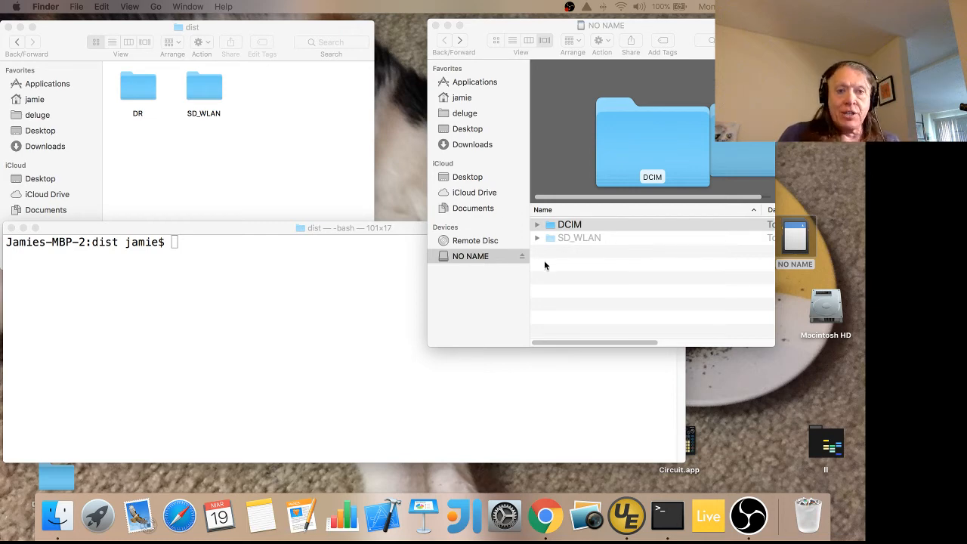
Bring the dist folder window holding DR and SD_WLAN in front of Terminal
left_click(274, 161)
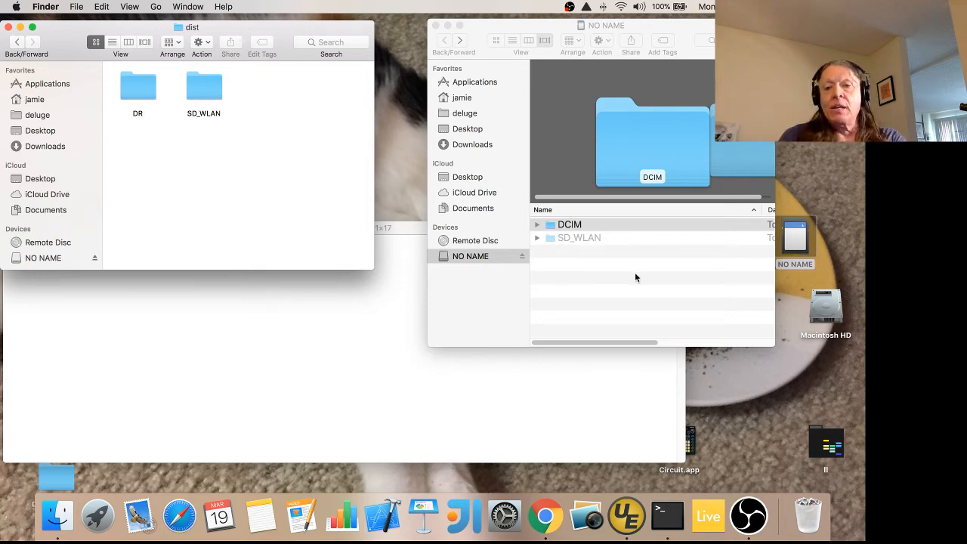
Run chflags -R nohidden on /Volumes/NO NAME/SD_WLAN in Terminal to unhide it
left_click(315, 336)
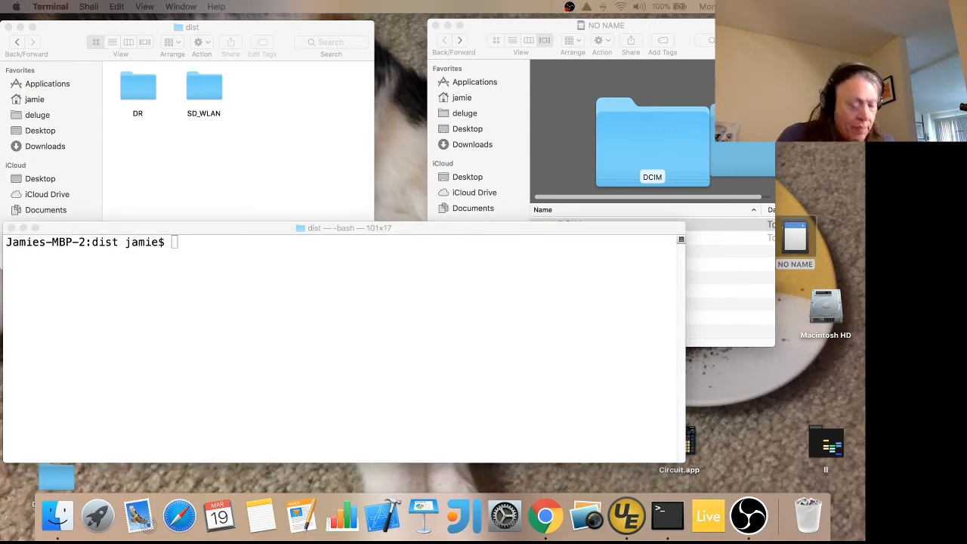
left_click(226, 324)
type("chflags -R nohidden /VOLUMES/NO\\ NAME/SD_WLAN")
key("Return")
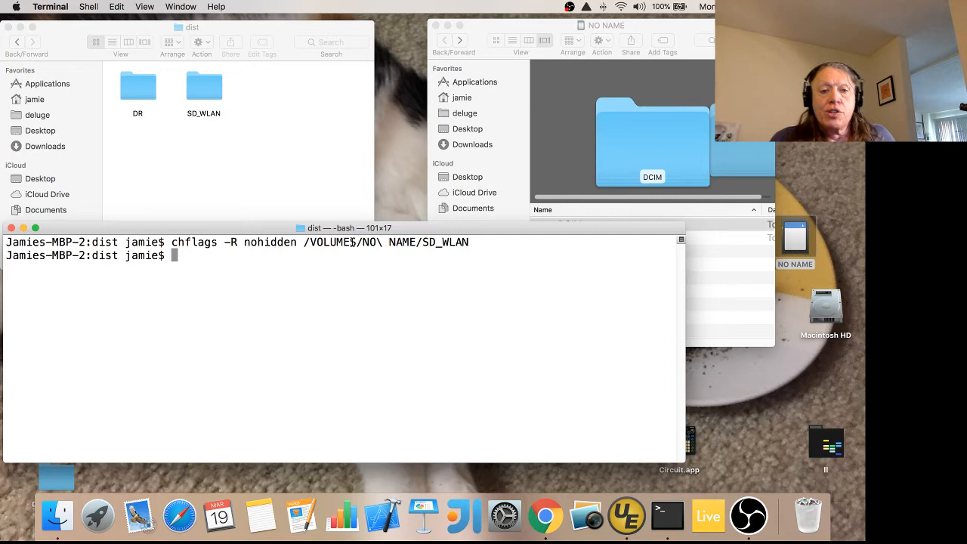
View the card's SD_WLAN folder showing CONFIG and List.htm, then return to the card's top level
left_click(484, 21)
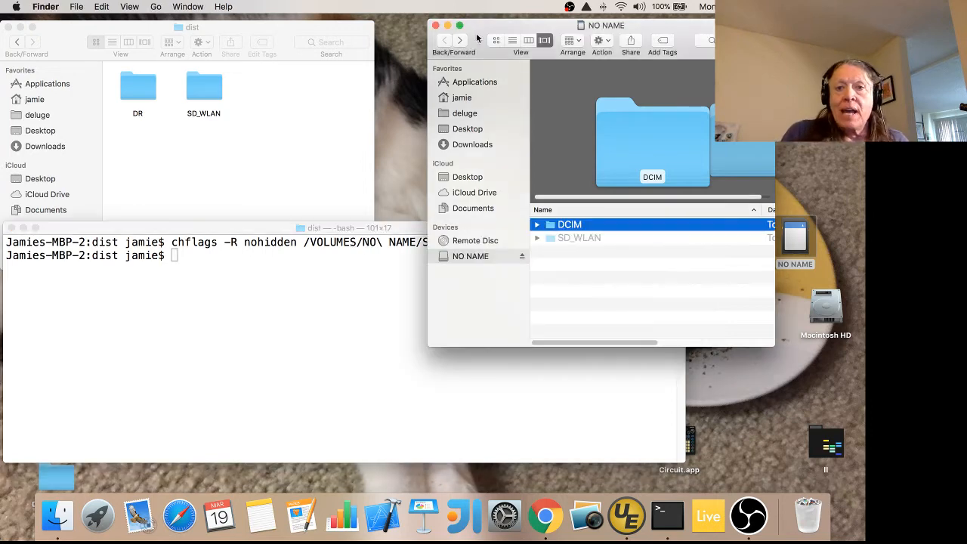
left_click(458, 40)
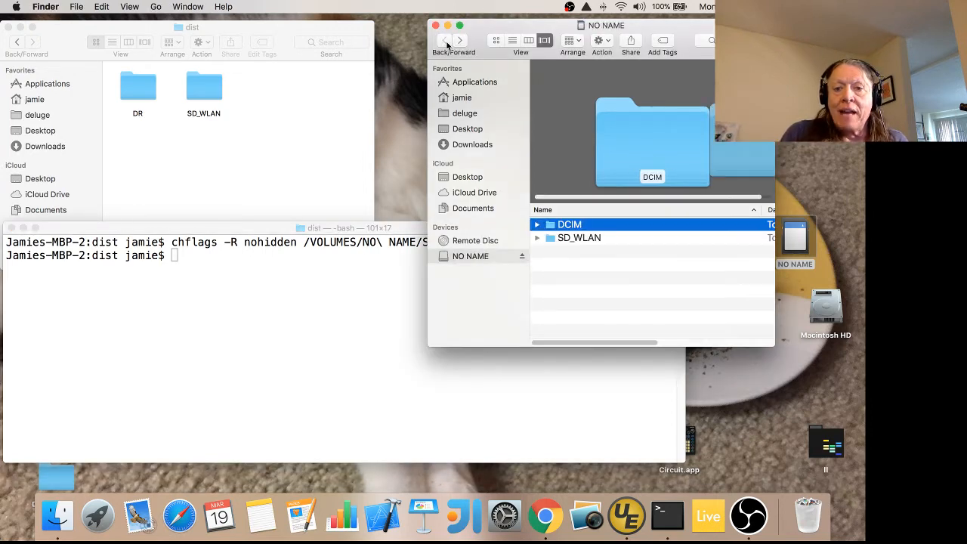
double_click(593, 241)
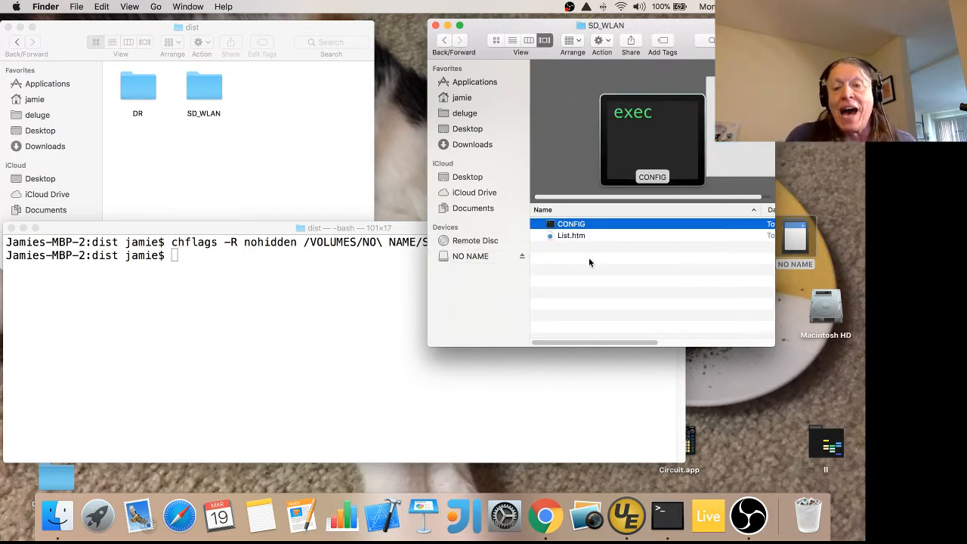
left_click(443, 41)
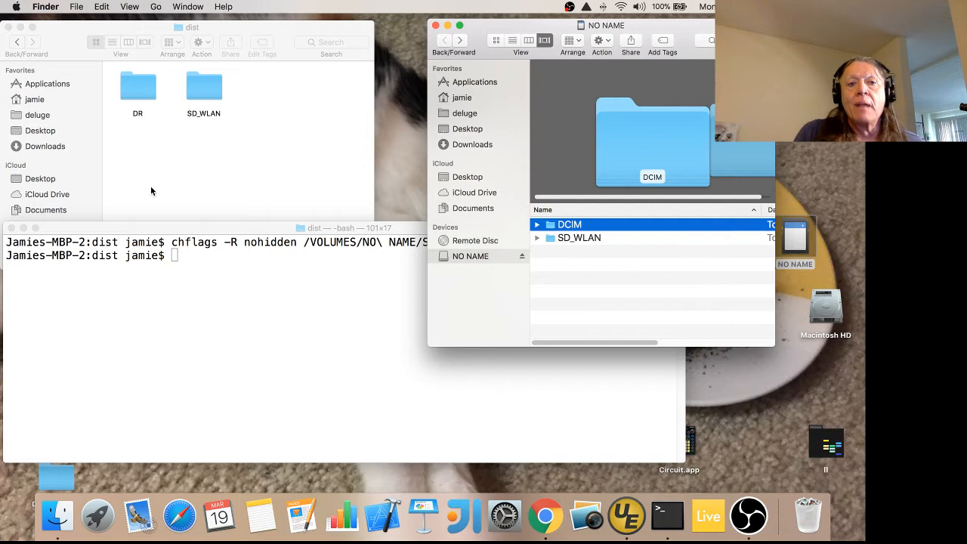
Drag DR and SD_WLAN from dist onto the NO NAME card, replacing its existing SD_WLAN
left_click(209, 171)
left_click_drag(250, 175, 129, 92)
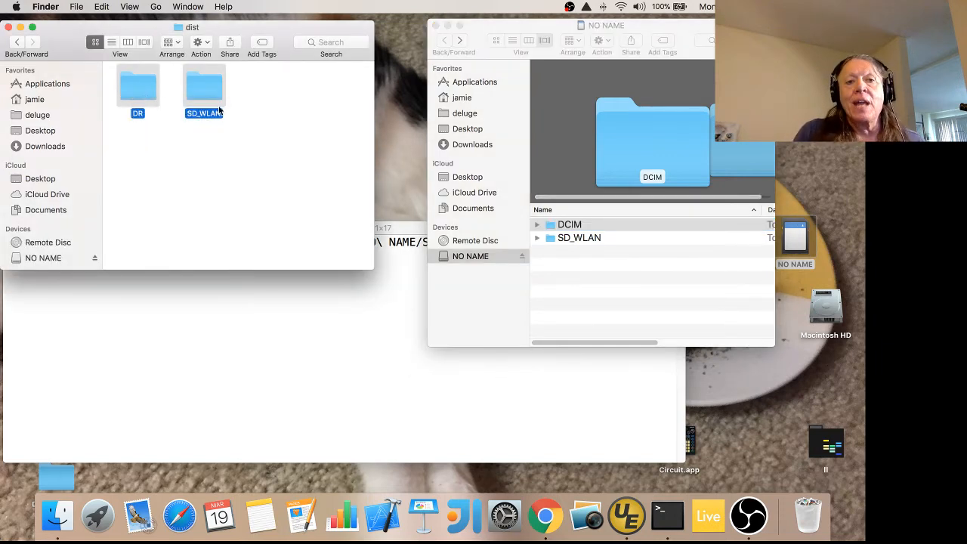
left_click_drag(204, 91, 648, 275)
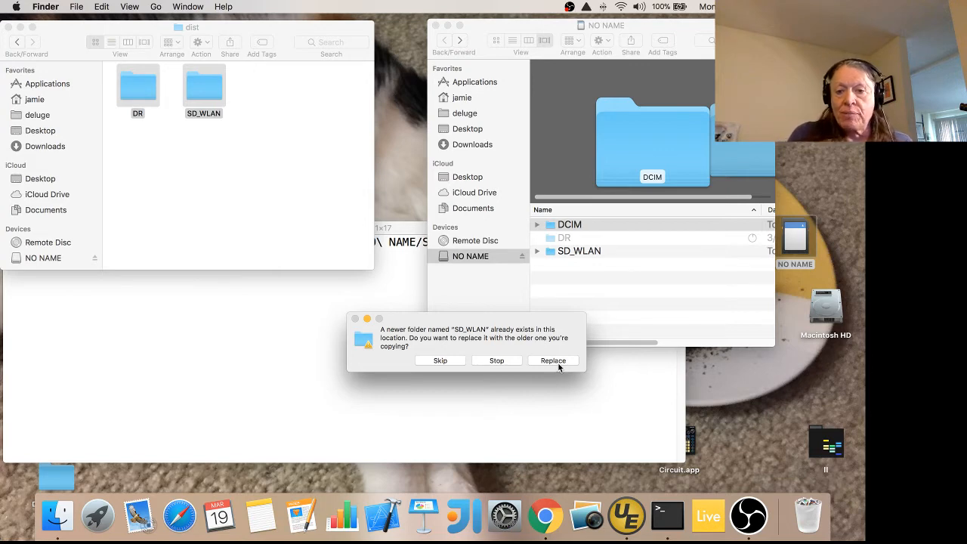
left_click(558, 362)
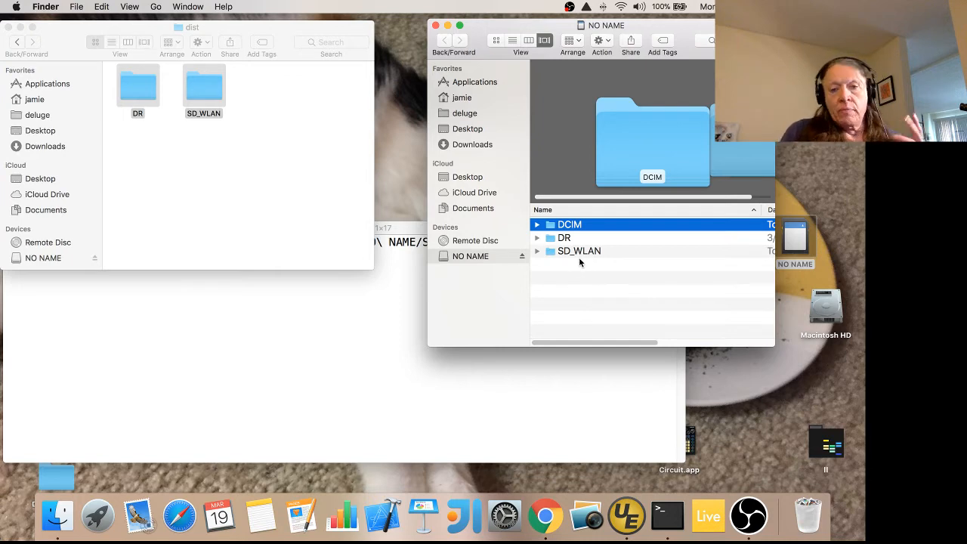
left_click(343, 338)
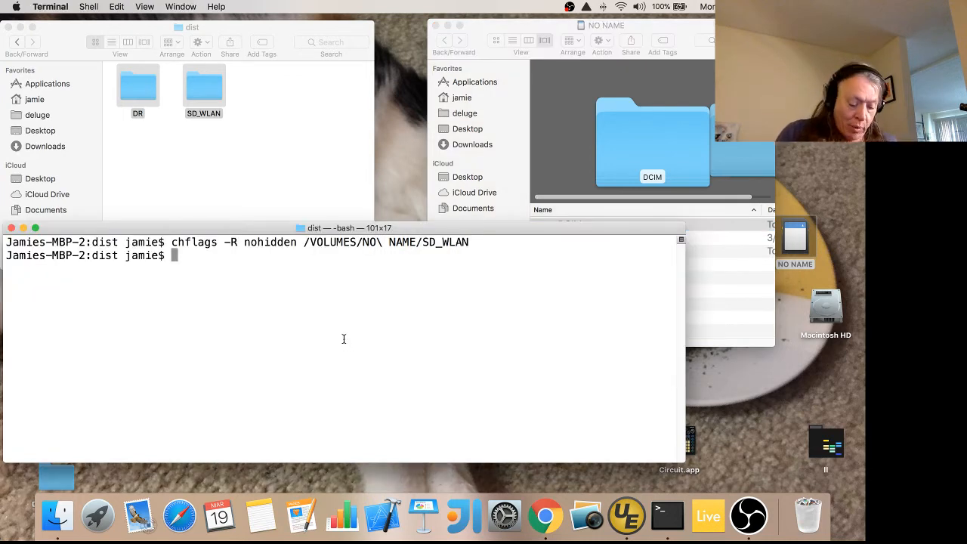
Rerun the recalled command as chflags -R hidden to hide the card's SD_WLAN again
key("Up")
key("Left")
key("Left")
key("Left")
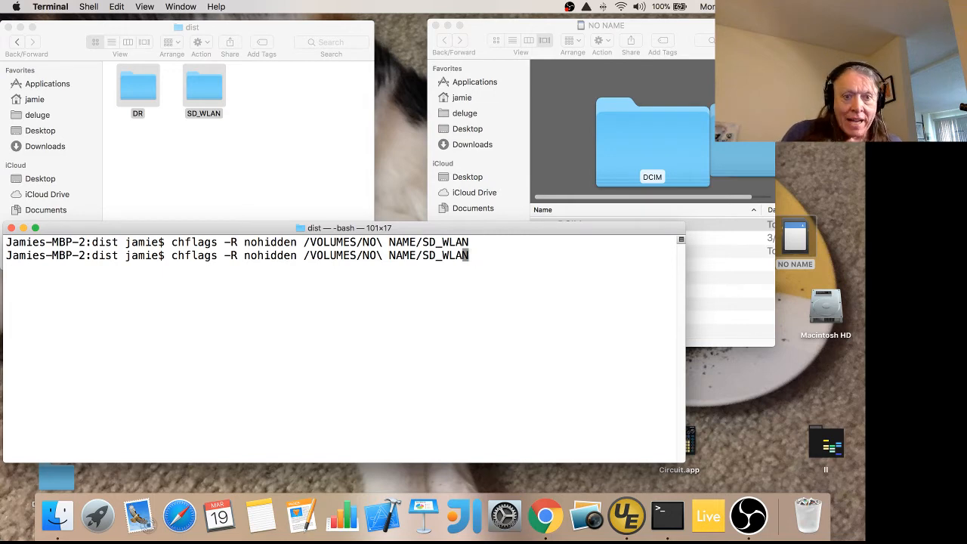
key("Left")
key("Left")
key("Left")
key("Left")
key("Left")
key("Left")
key("Left")
key("Left")
key("Left")
key("Left")
key("Left")
key("Left")
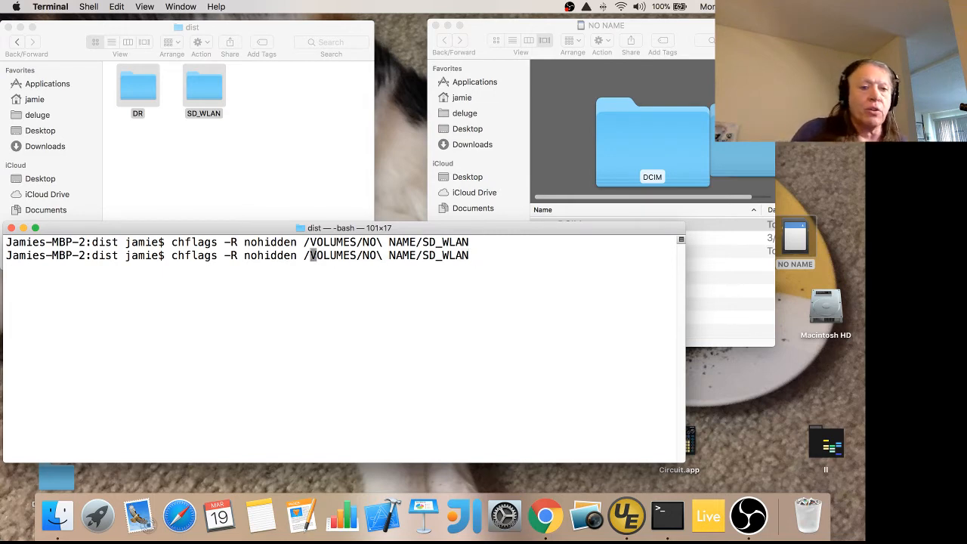
key("Left")
key("Left")
key("Left")
key("Left")
key("Left")
key("Left")
key("Left")
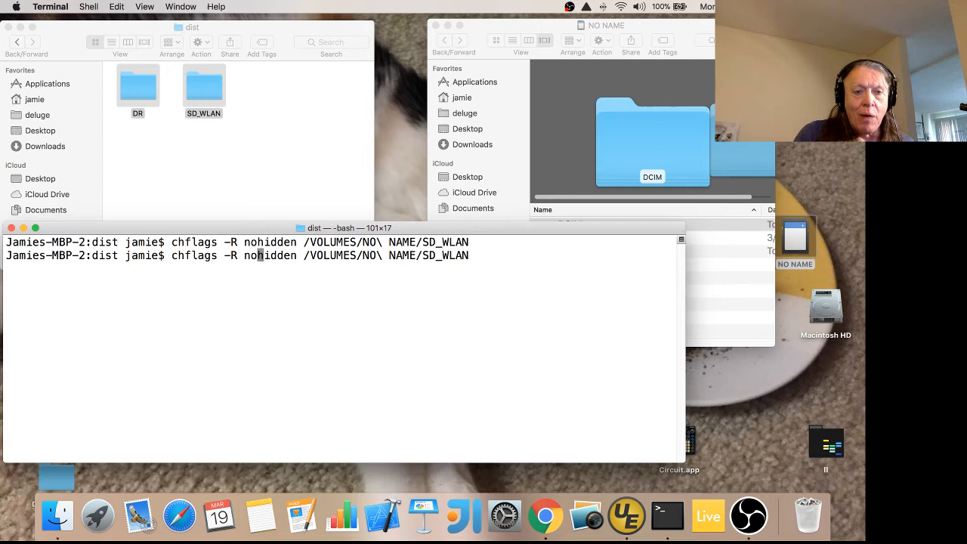
key("BackSpace")
key("BackSpace")
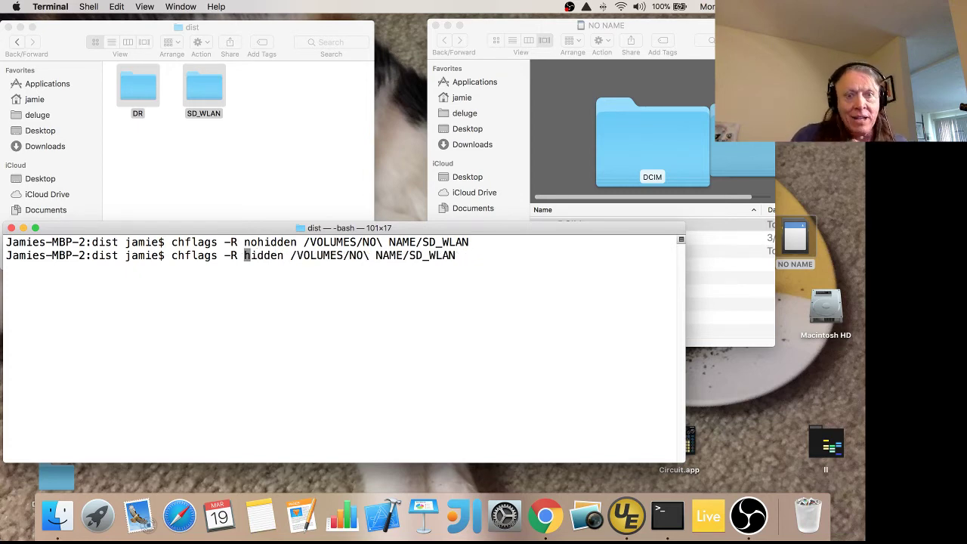
key("Return")
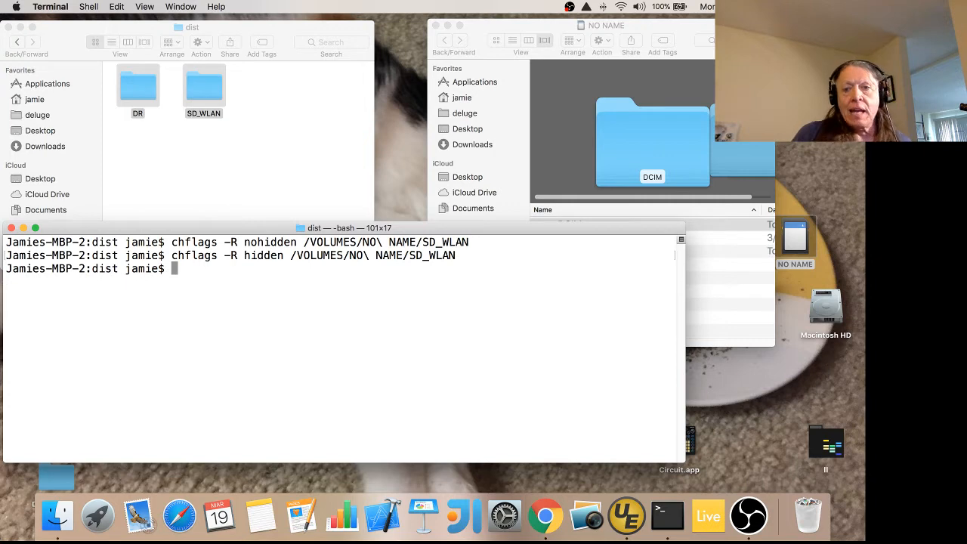
left_click(508, 31)
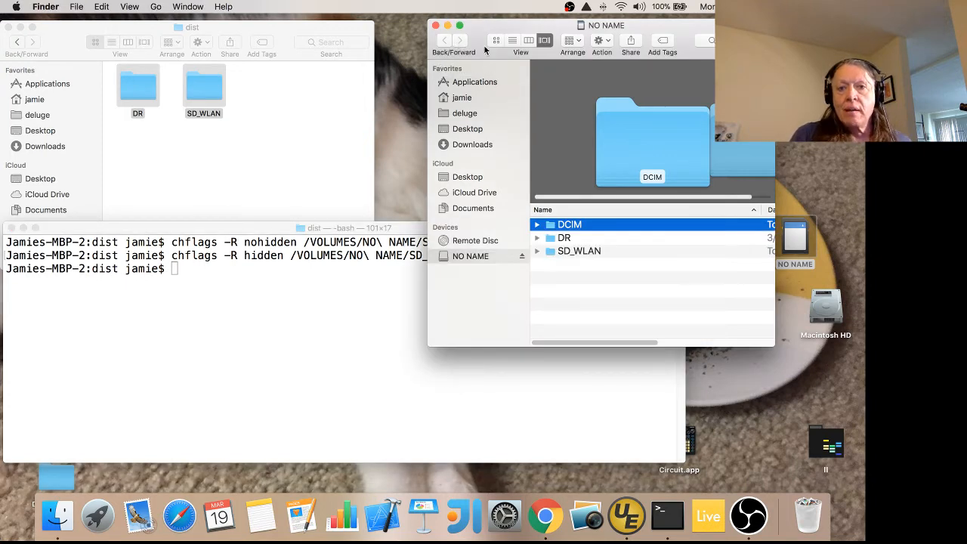
Refresh the card listing, inspect the copied DR folder, and return to the card's top level
left_click(475, 82)
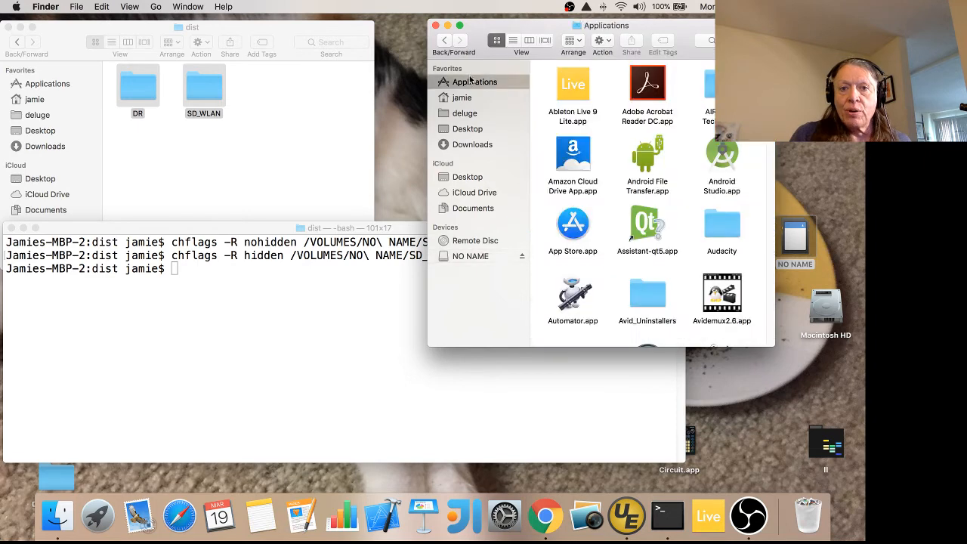
left_click(448, 42)
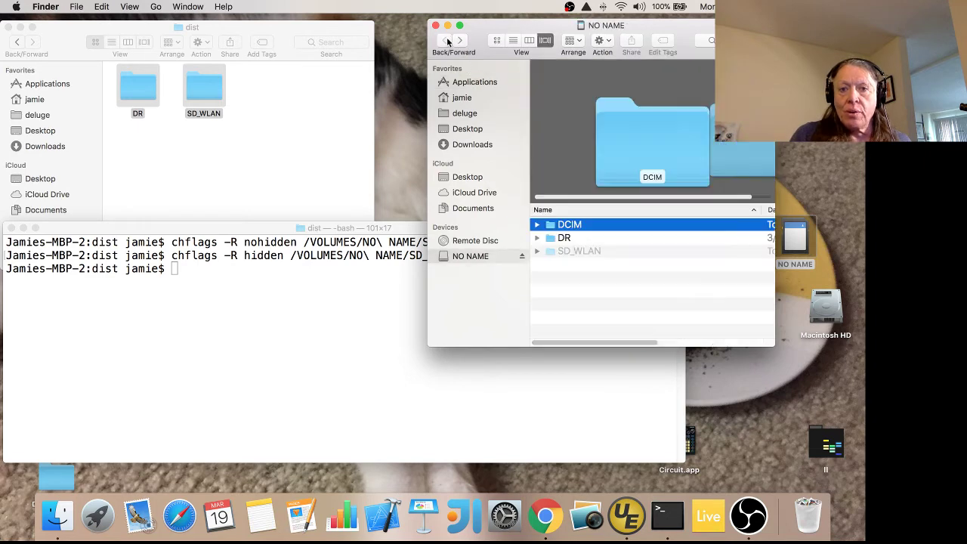
double_click(565, 237)
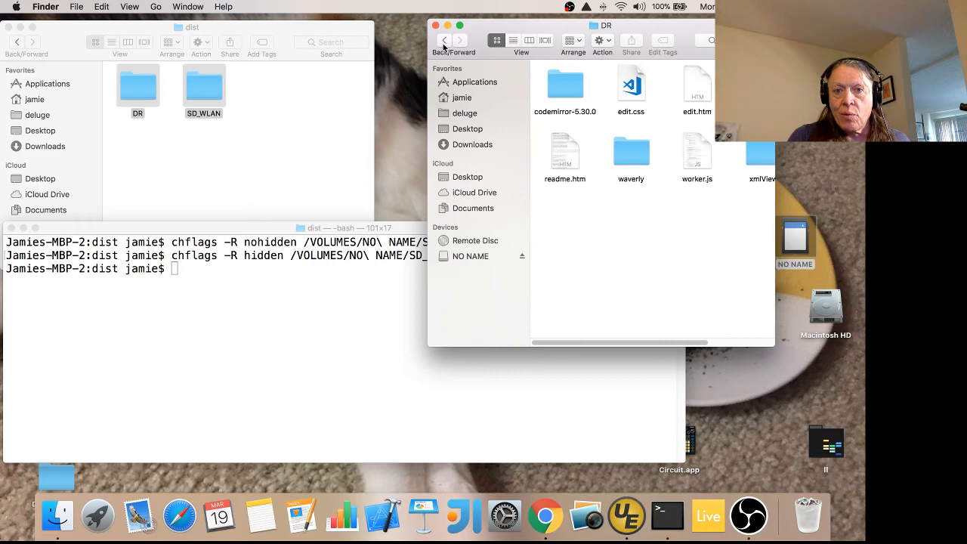
left_click(446, 42)
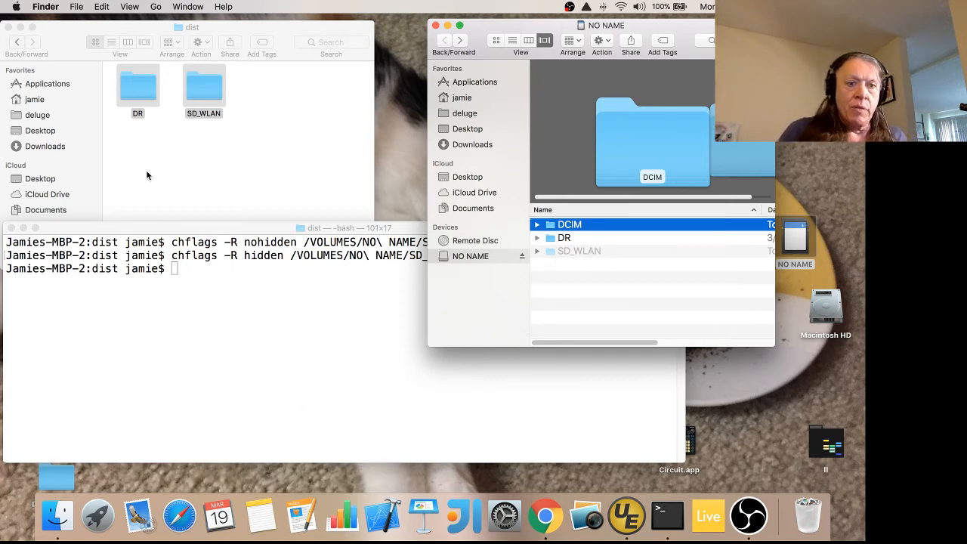
left_click(139, 148)
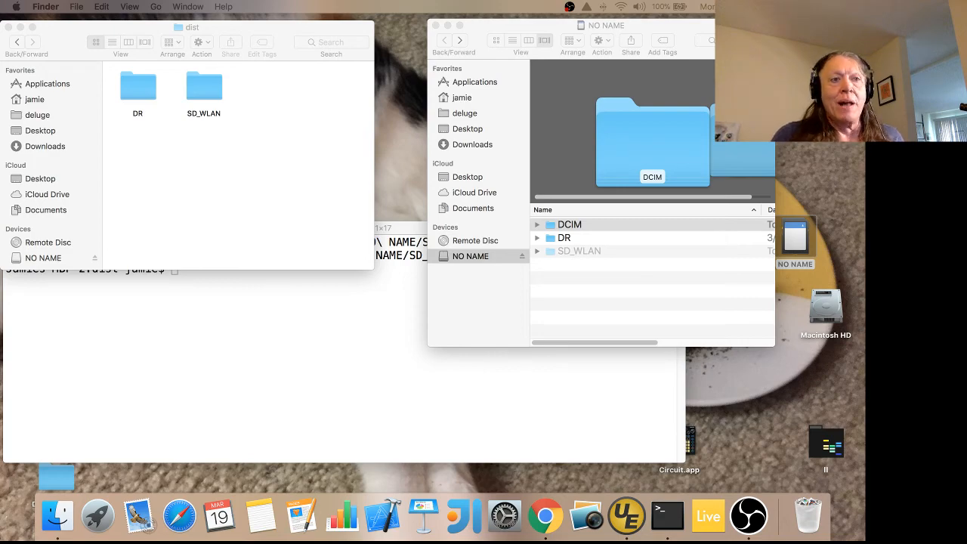
Arrange and enlarge the files window so KITS, SAMPLES, SONGS and SYNTHS show beside the card
mouse_move(479, 99)
left_mouse_down()
mouse_move(541, 215)
mouse_move(257, 226)
left_mouse_up()
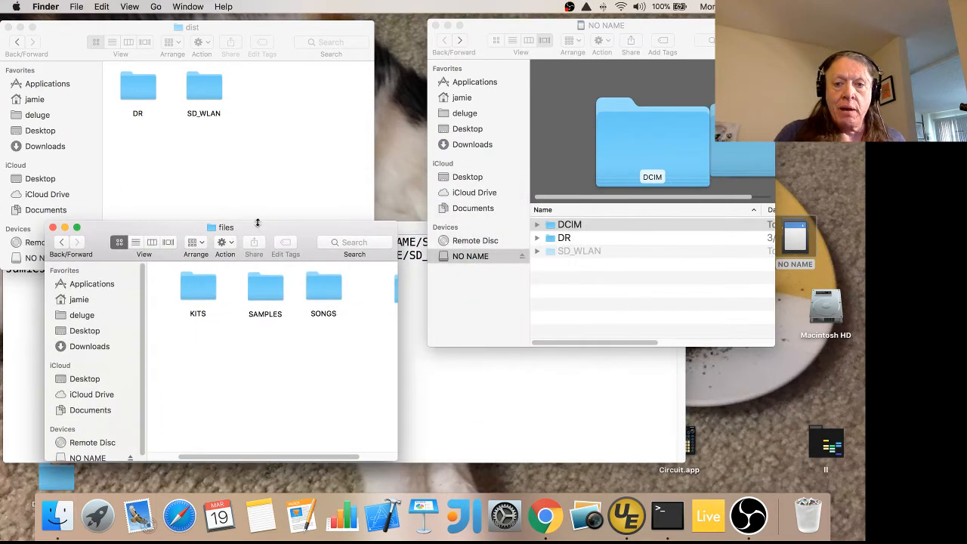
left_click(577, 287)
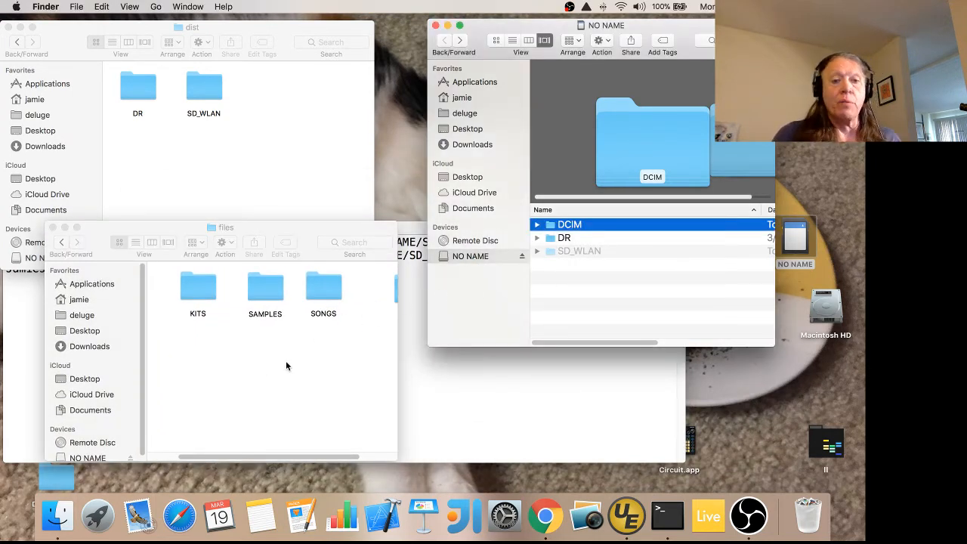
left_click(392, 301)
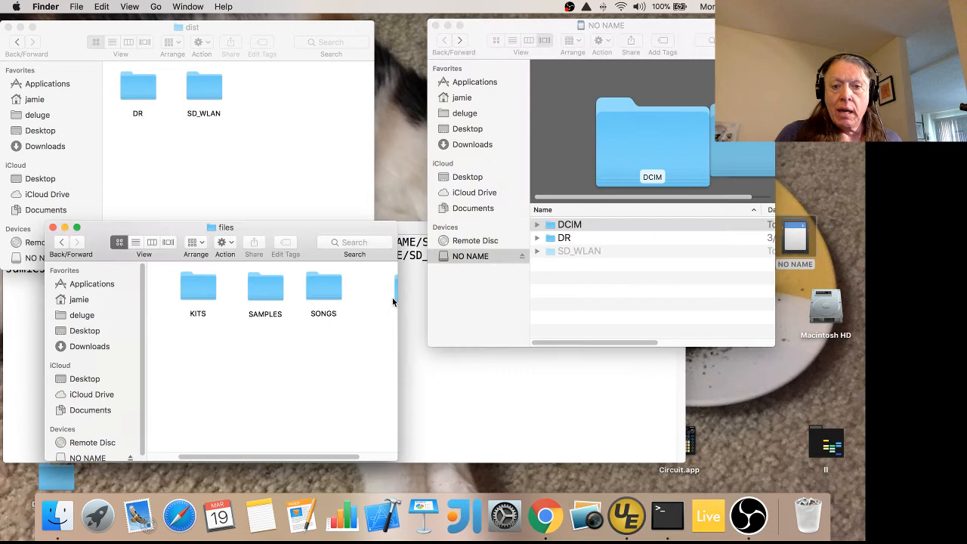
mouse_move(396, 303)
left_mouse_down()
mouse_move(439, 303)
mouse_move(392, 300)
left_mouse_up()
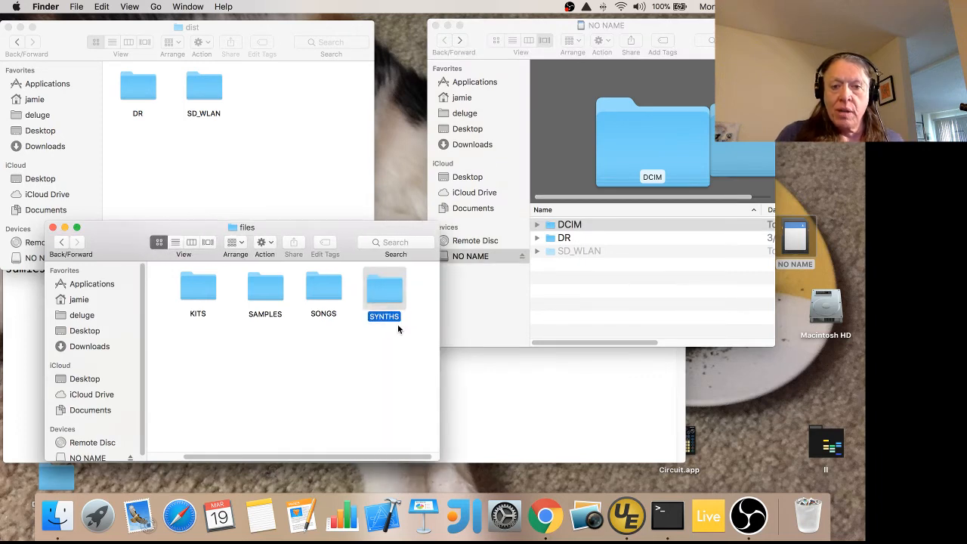
Copy KITS, SAMPLES, SONGS and SYNTHS onto the NO NAME card and close its window
left_click(411, 374)
mouse_move(411, 374)
left_mouse_down()
mouse_move(163, 281)
mouse_move(594, 274)
left_mouse_up()
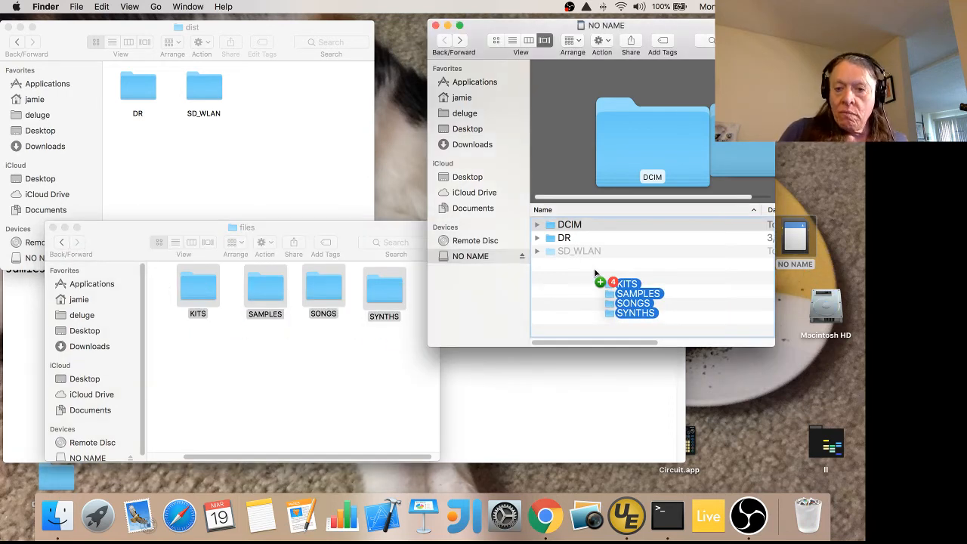
left_click_drag(594, 273, 595, 270)
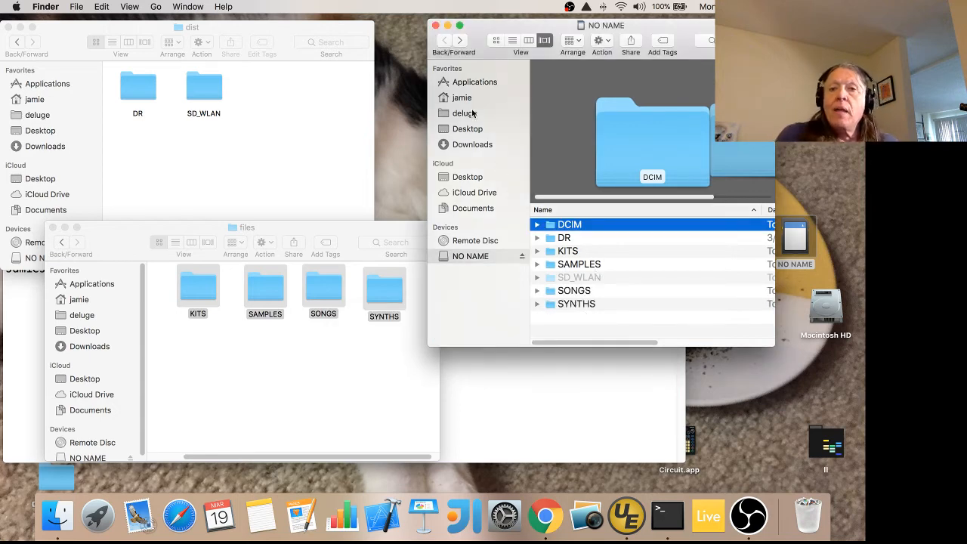
left_click(435, 25)
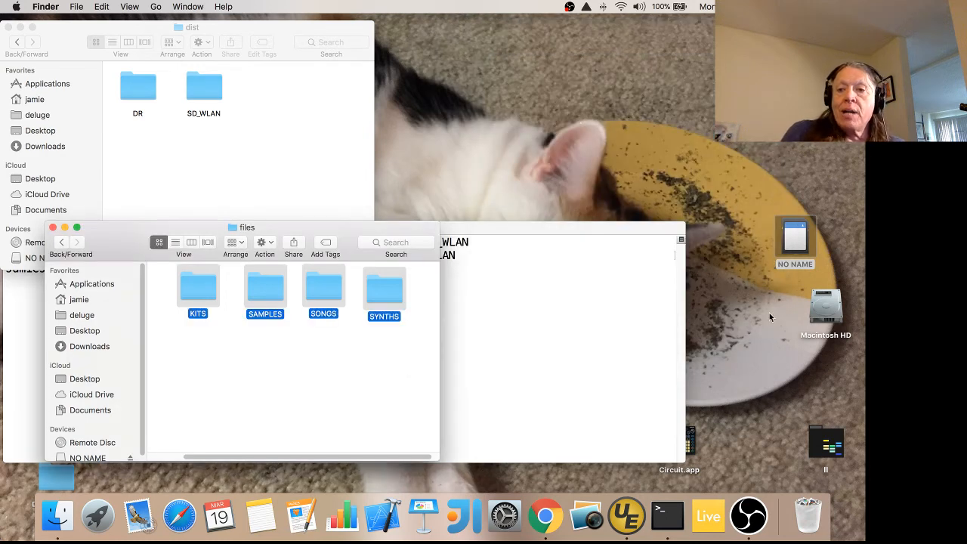
Eject the NO NAME card via the Trash and close the files folder window
left_click(786, 253)
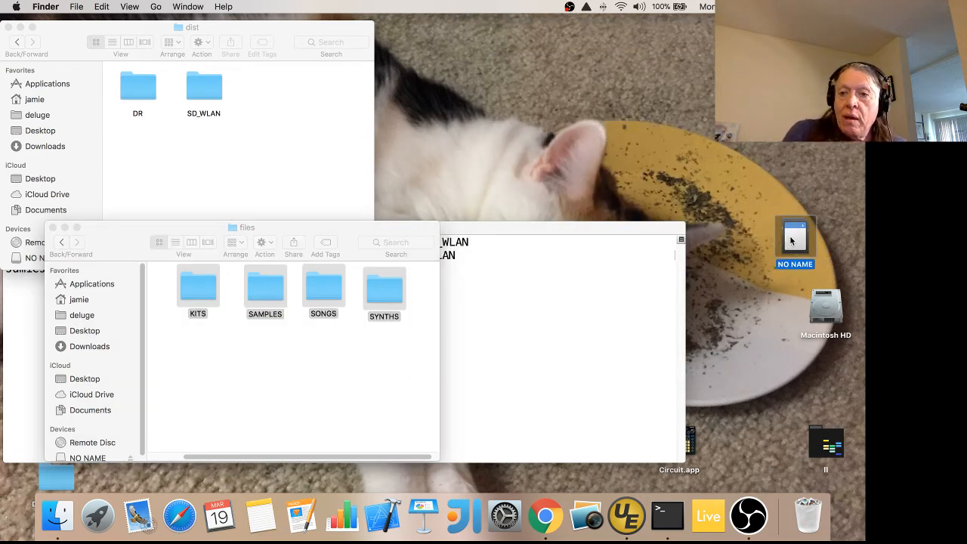
left_click_drag(791, 241, 812, 519)
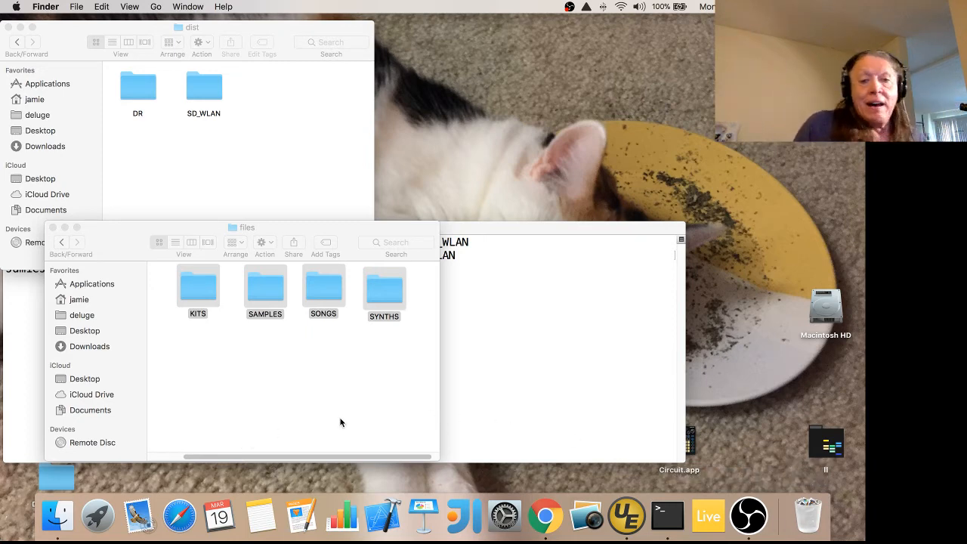
left_click(230, 349)
left_click(53, 228)
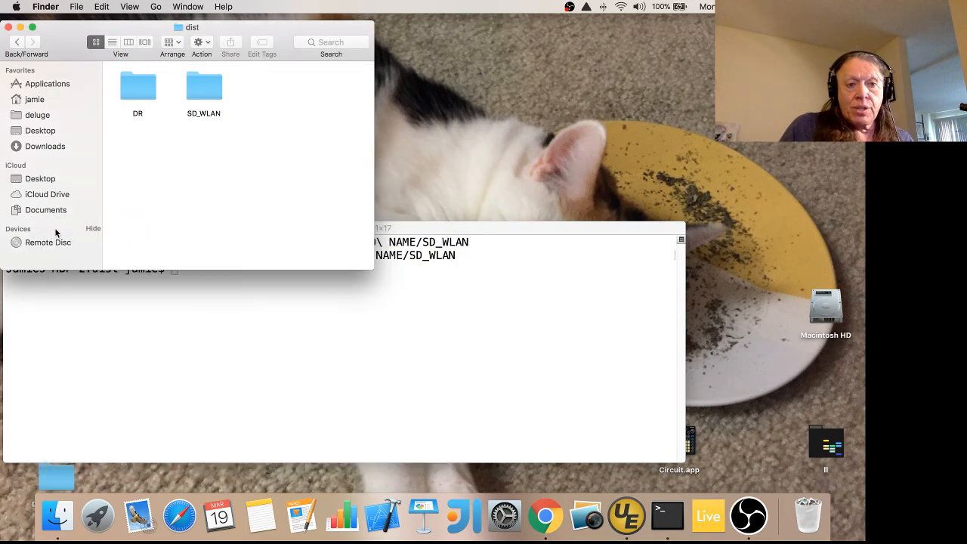
left_click(306, 331)
left_click(200, 168)
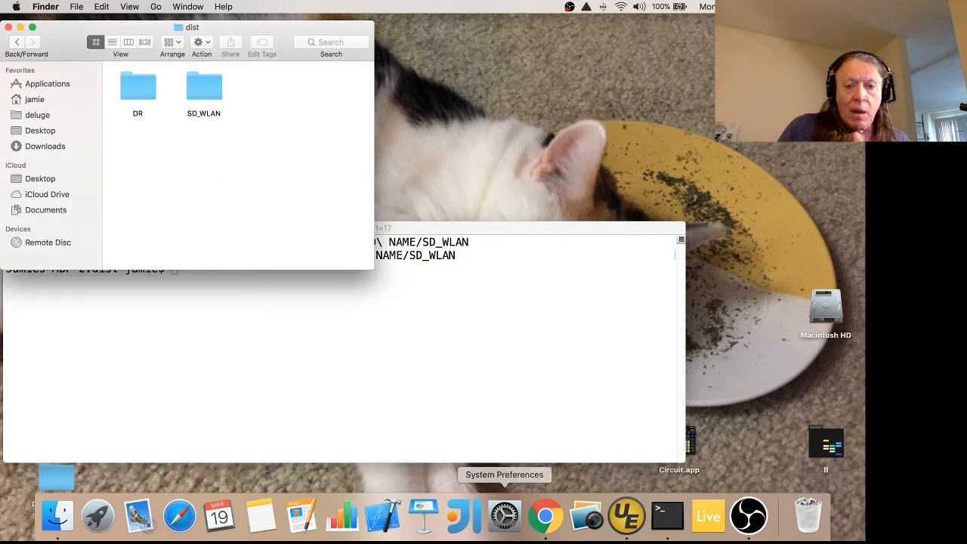
left_click(545, 516)
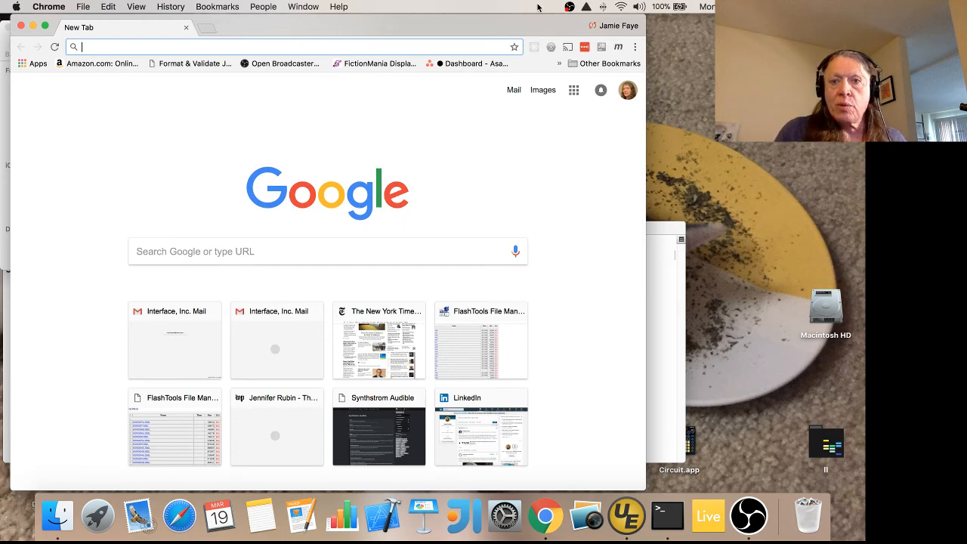
left_click(618, 6)
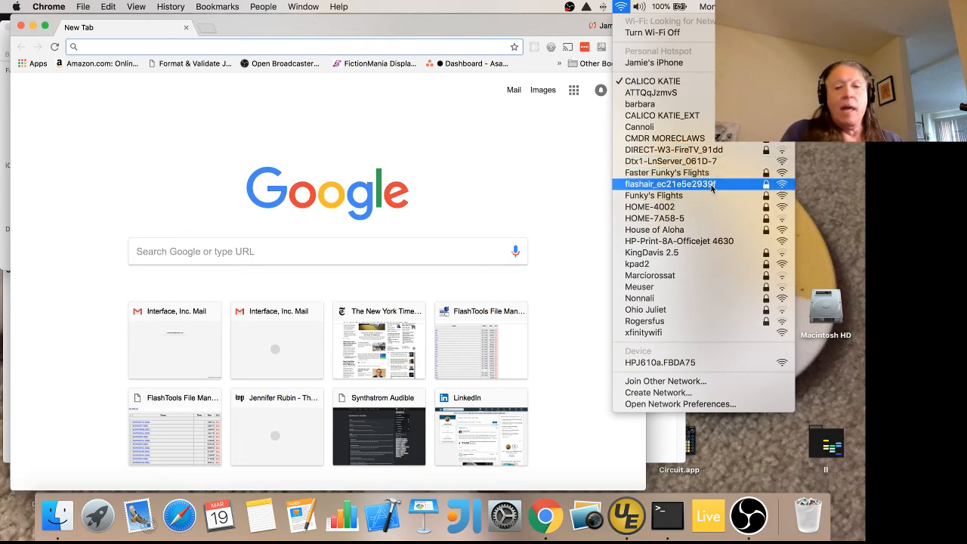
left_click(711, 186)
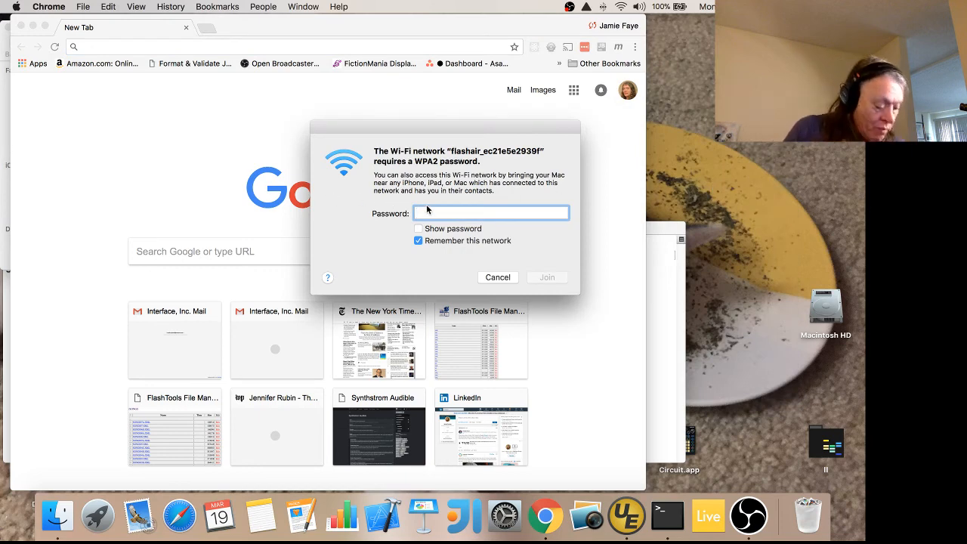
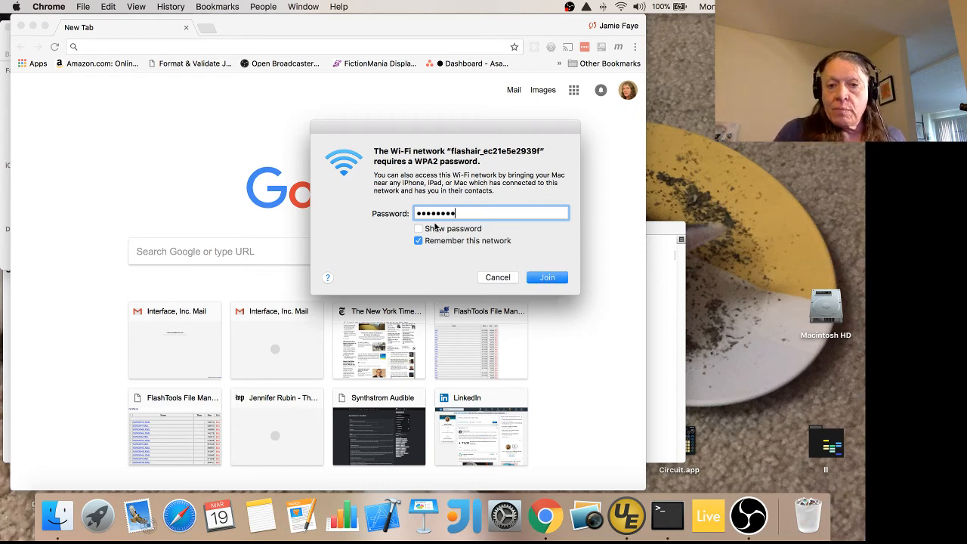
left_click(418, 229)
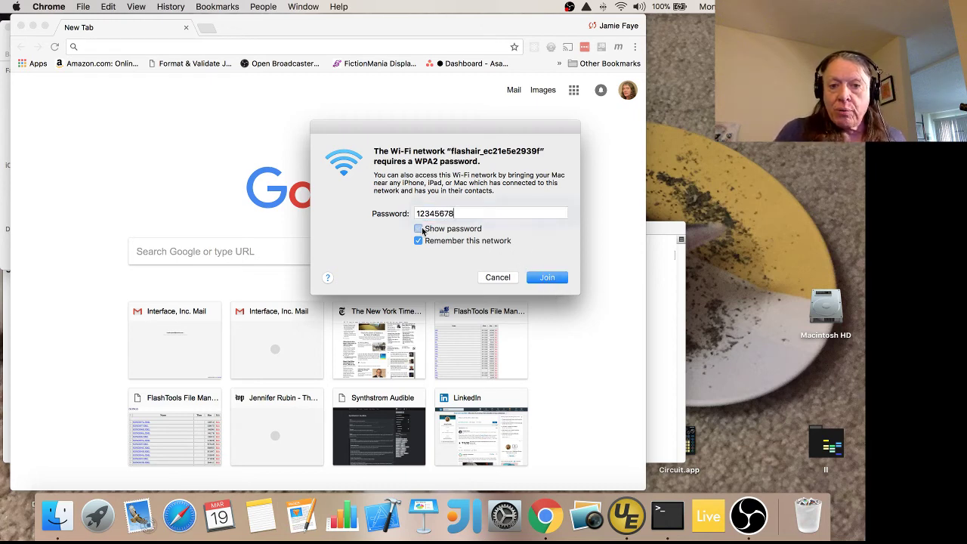
left_click(546, 279)
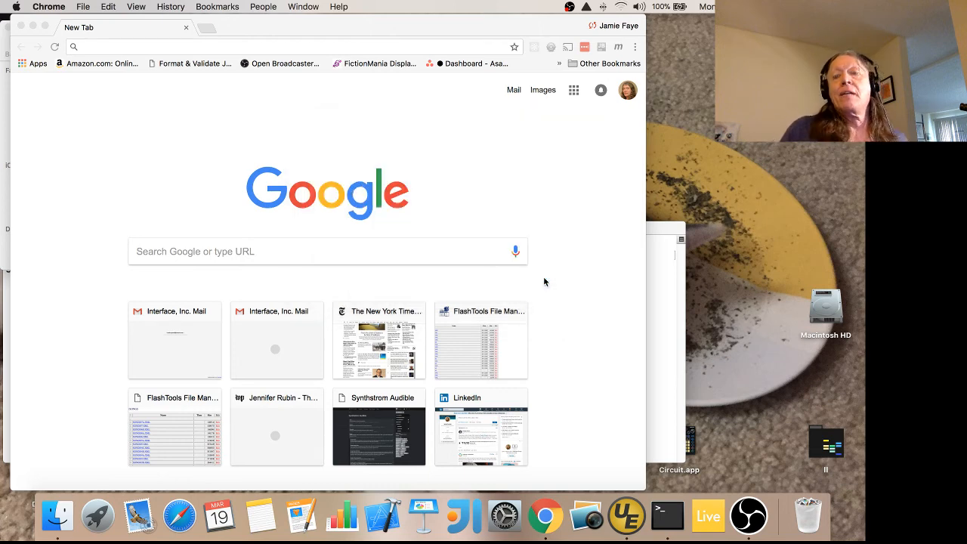
Load flashair/ in Chrome, browse the SONGS folder and edit SONG014.XML in Downrush
left_click(621, 7)
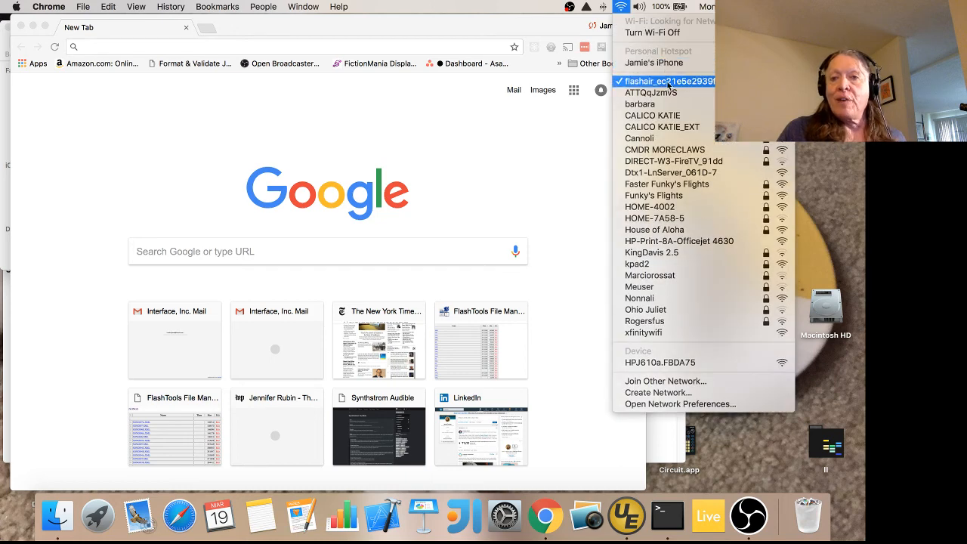
left_click(163, 49)
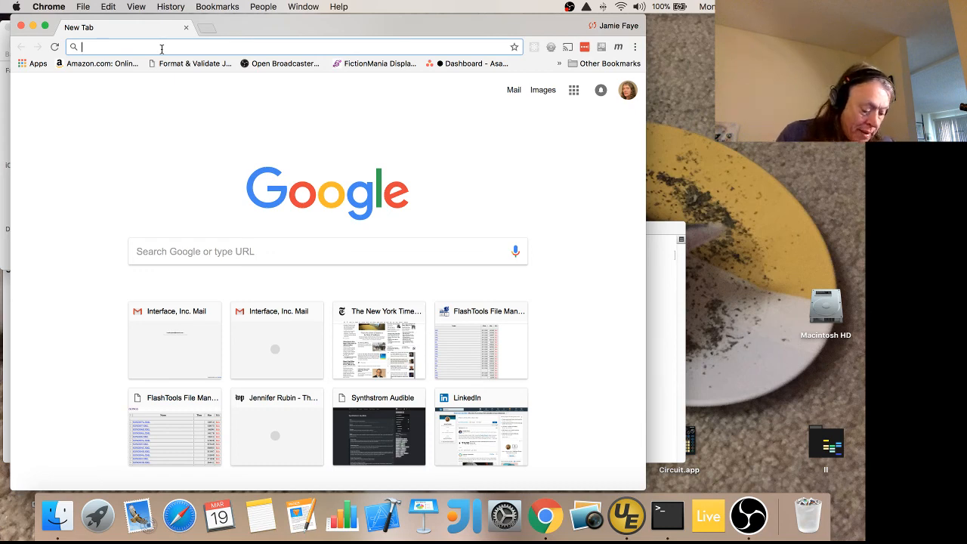
type("flas")
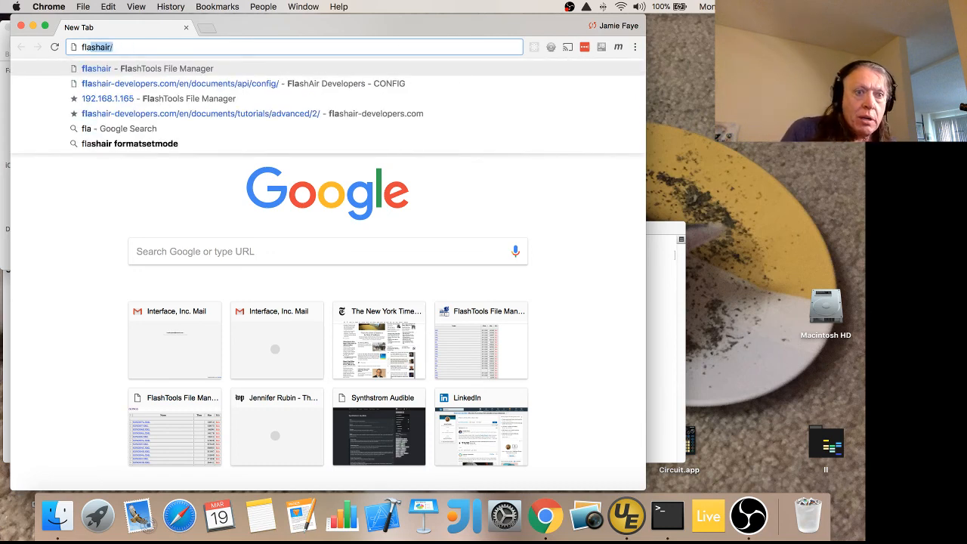
type("hair/")
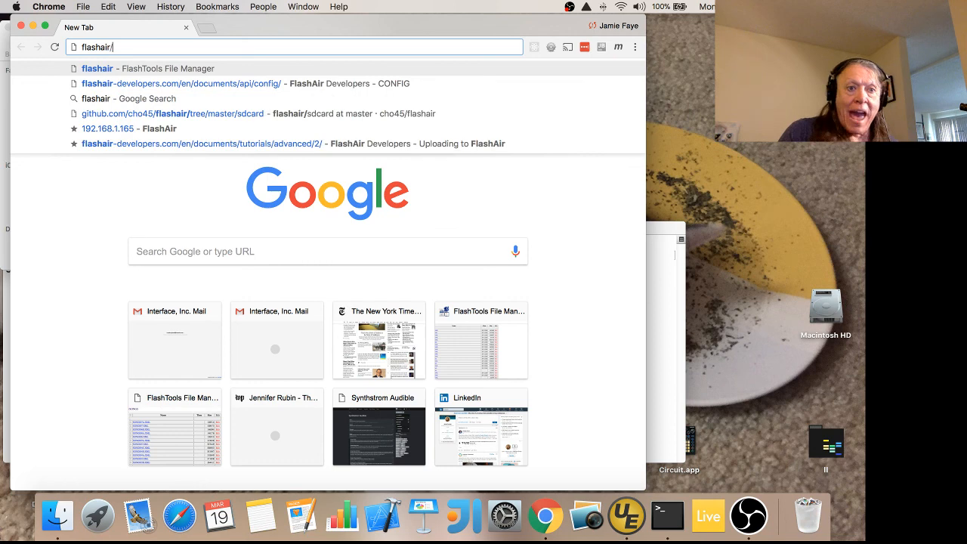
key("Return")
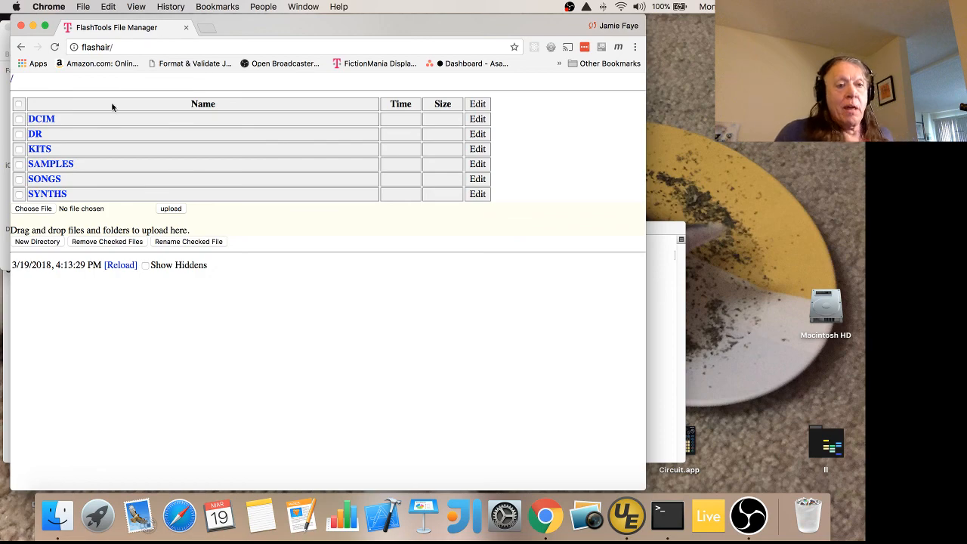
left_click(55, 179)
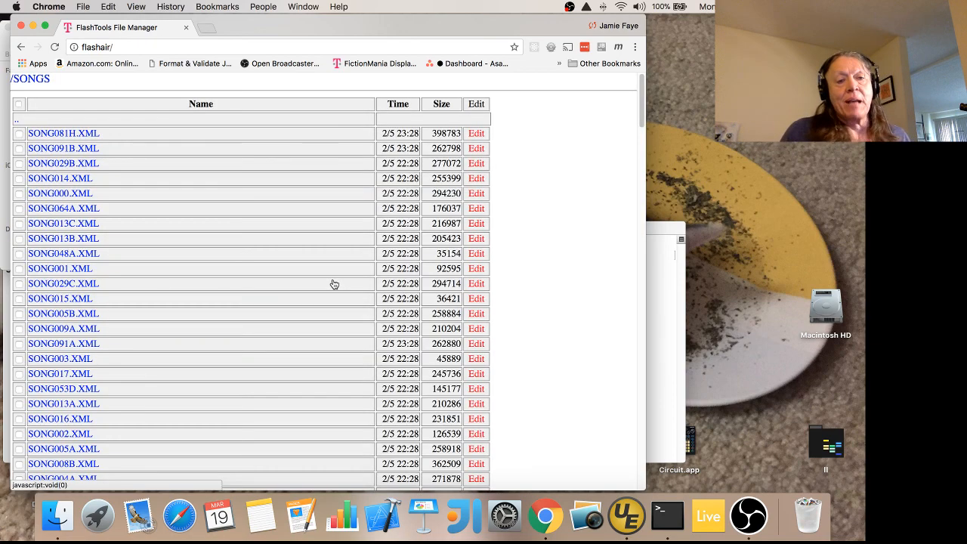
left_click(476, 179)
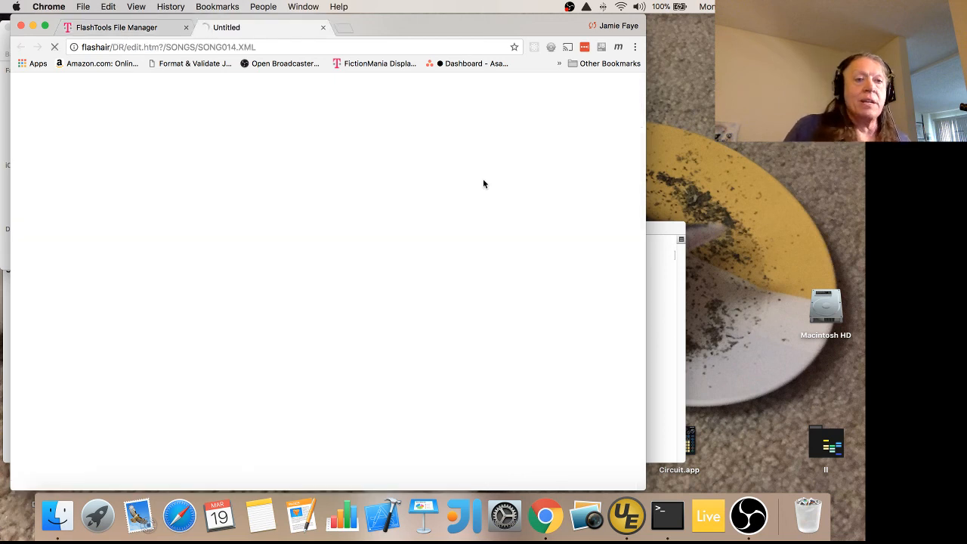